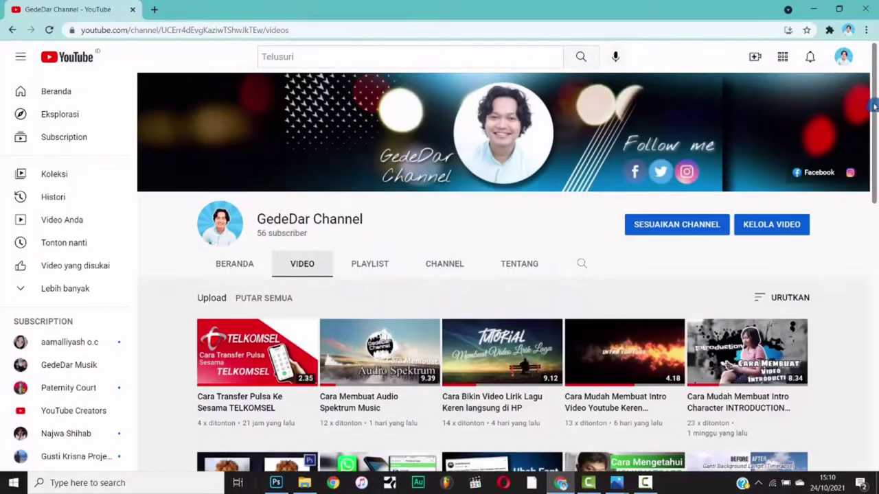
# - Show the four portraits in the File Photoshop folder as Extra large icons, then start Photoshop
pyautogui.moveTo(875, 106); pyautogui.dragTo(876, 391)
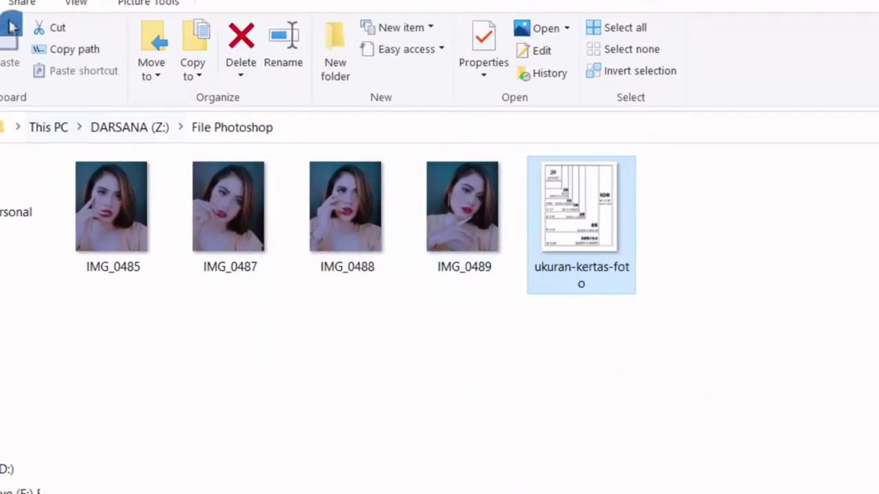
pyautogui.click(72, 5)
pyautogui.click(77, 31)
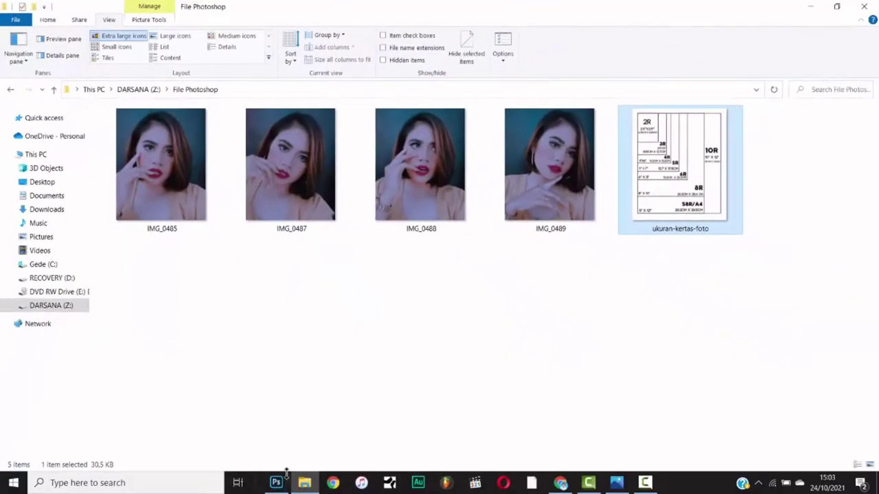
pyautogui.click(276, 479)
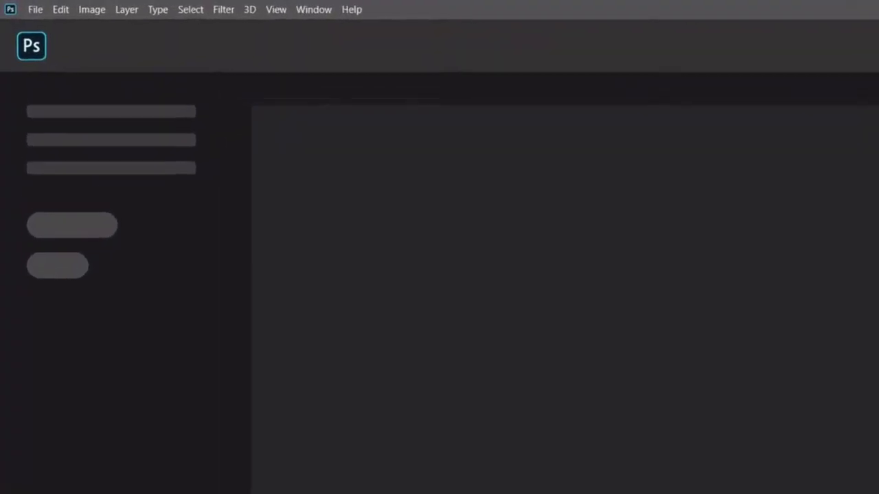
# - Start a new document from the 10 x 12 in @ 300 ppi preset, then return to the photo folder
pyautogui.click(37, 9)
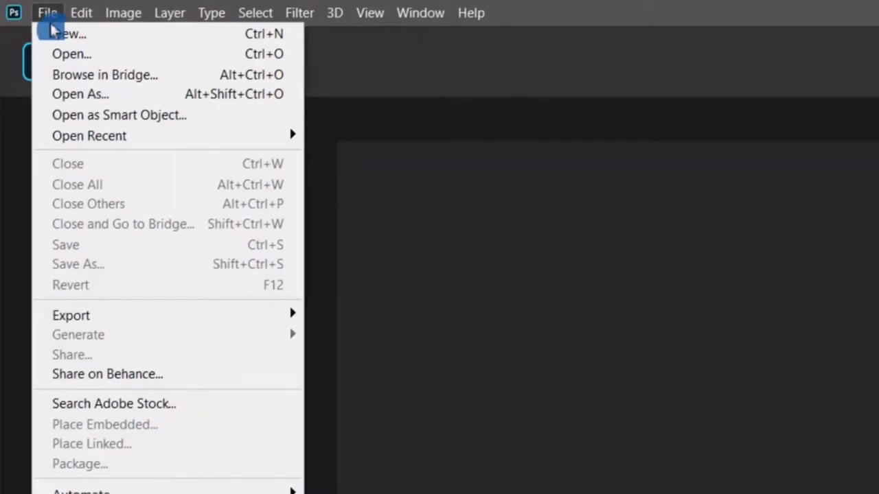
pyautogui.click(56, 33)
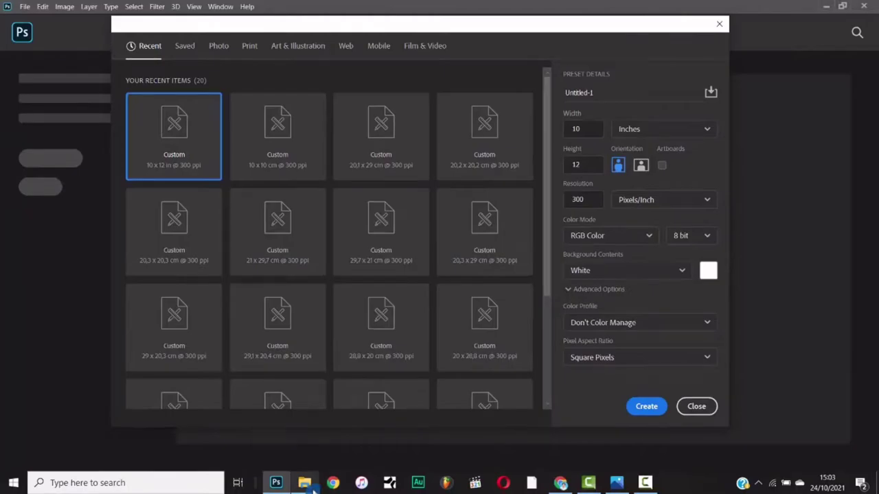
pyautogui.click(305, 483)
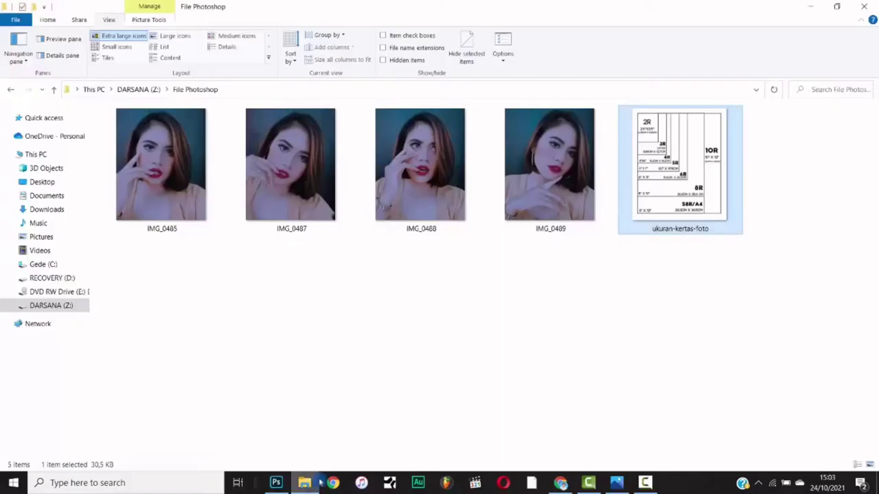
# - Open the ukuran-kertas-foto chart in Photos to confirm 10R is 10" x 12", then return to Photoshop
pyautogui.doubleClick(715, 193)
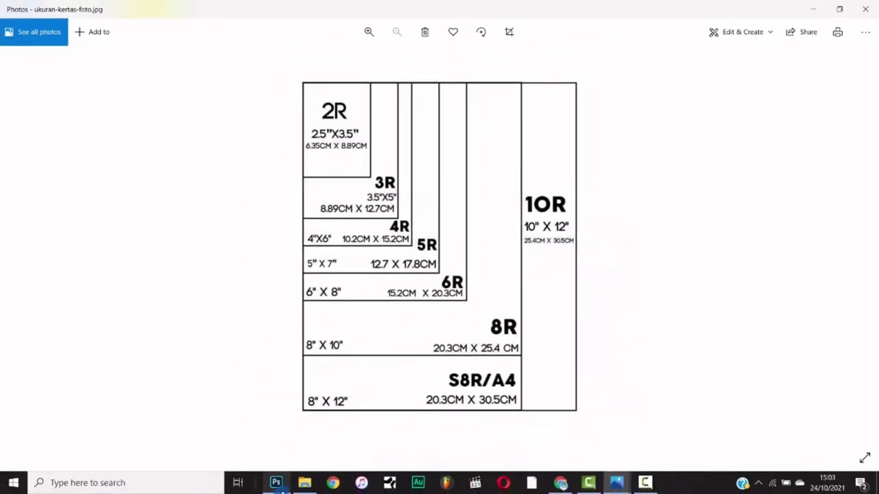
pyautogui.click(276, 482)
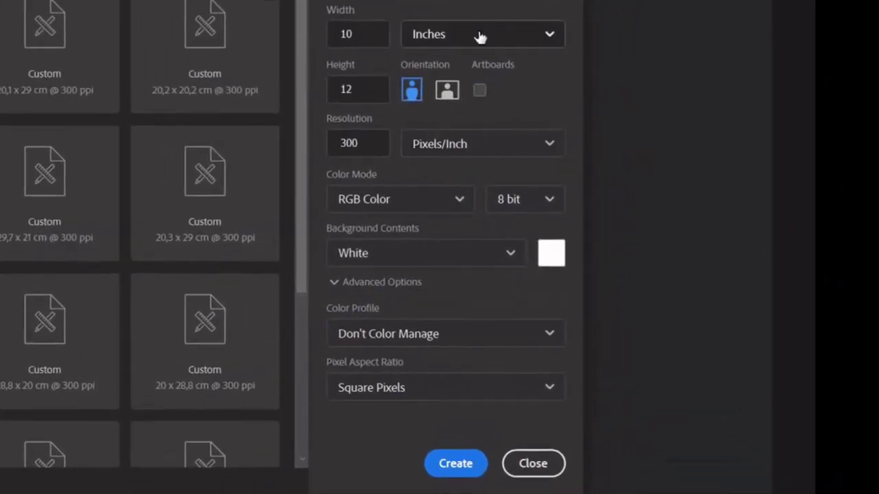
# - Create a blank white 10 x 12 in document at 300 Pixels/Inch (3000 x 3600 px)
pyautogui.click(371, 88)
pyautogui.click(519, 97)
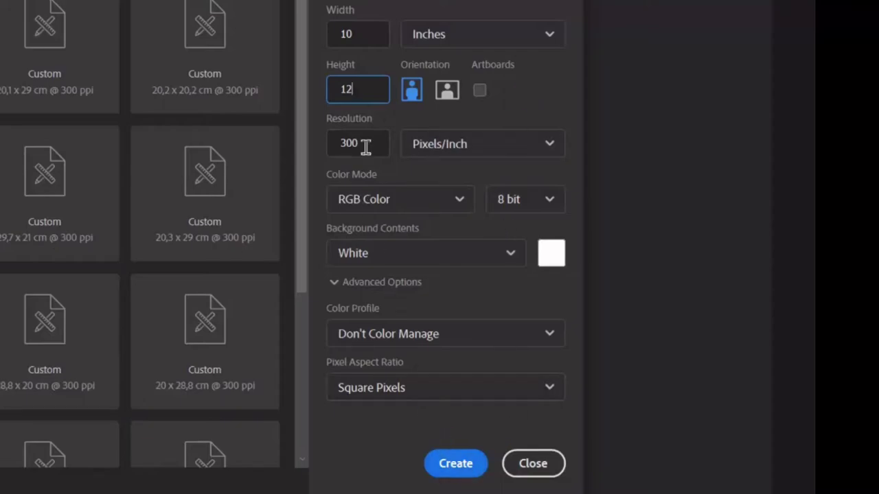
pyautogui.click(456, 465)
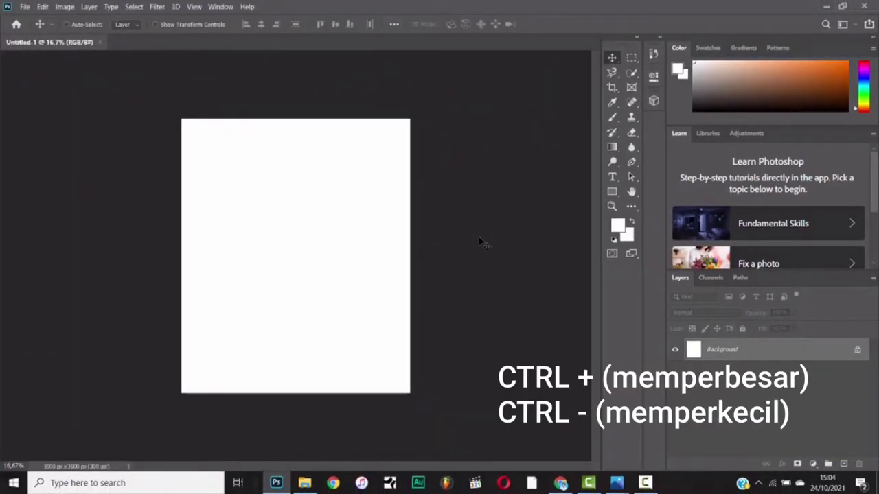
# - Zoom the blank canvas in and back out, then bring up the View menu
pyautogui.hotkey('ctrl', '+')
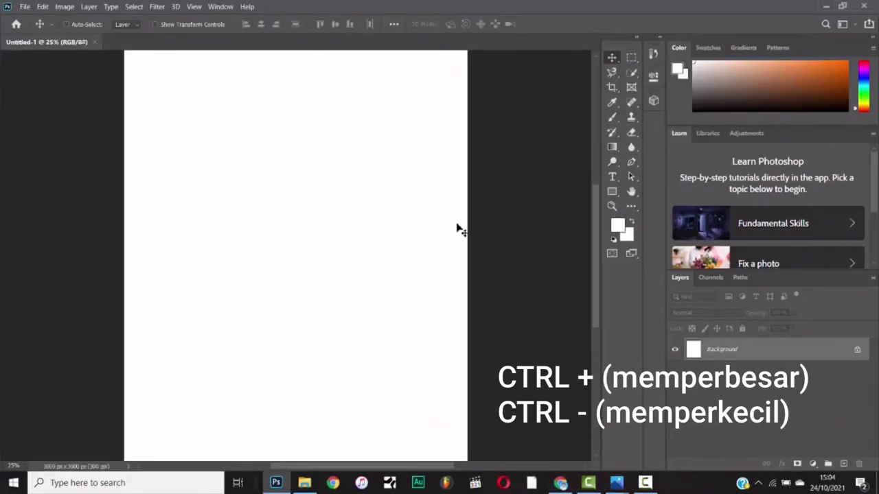
pyautogui.hotkey('ctrl', '-')
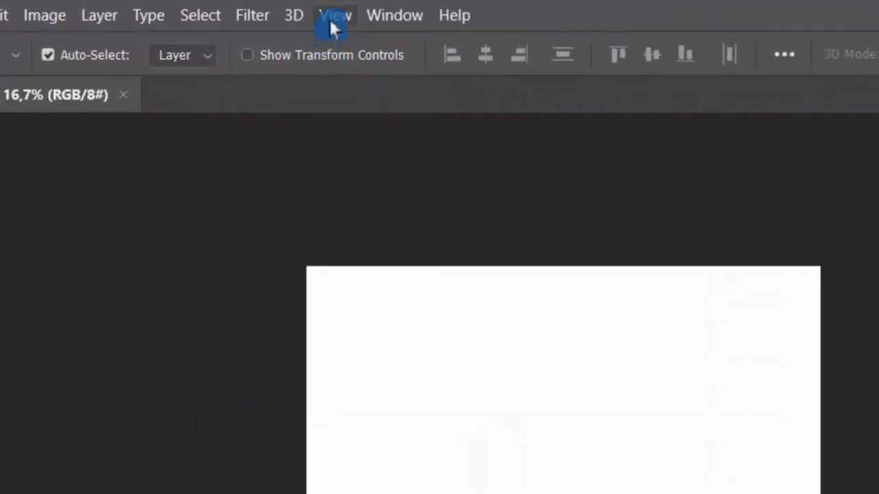
pyautogui.click(332, 16)
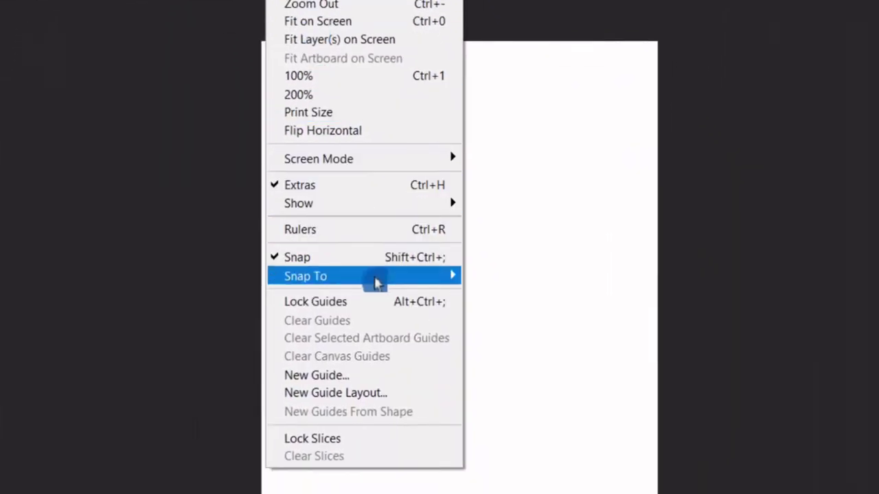
# - Start a New Guide Layout with 2 columns and 2 rows
pyautogui.click(363, 397)
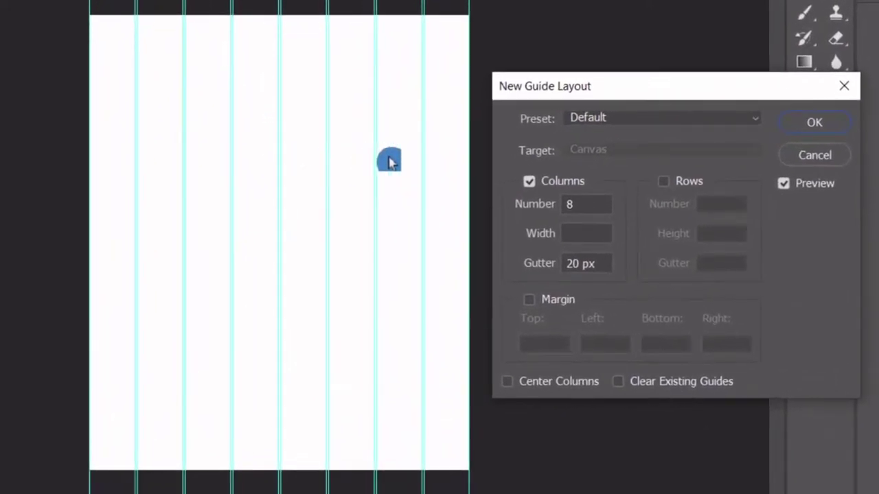
pyautogui.doubleClick(598, 209)
pyautogui.write('2')
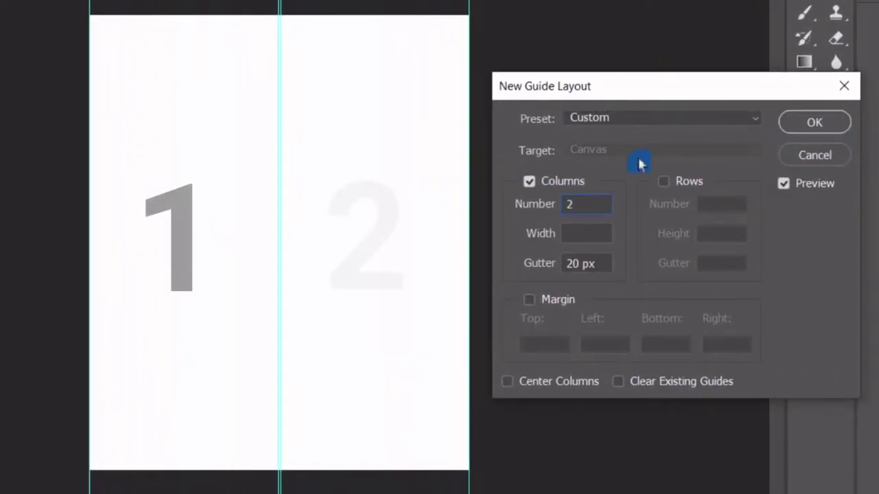
pyautogui.click(671, 184)
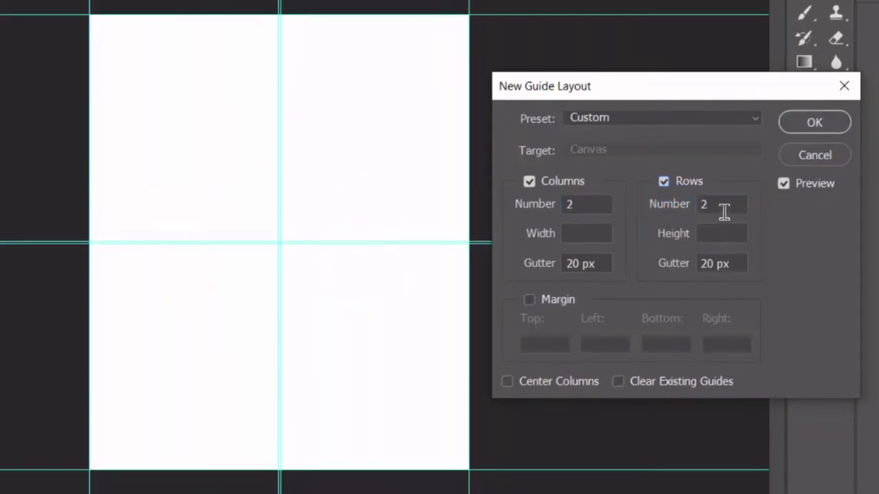
pyautogui.moveTo(719, 209); pyautogui.dragTo(698, 215)
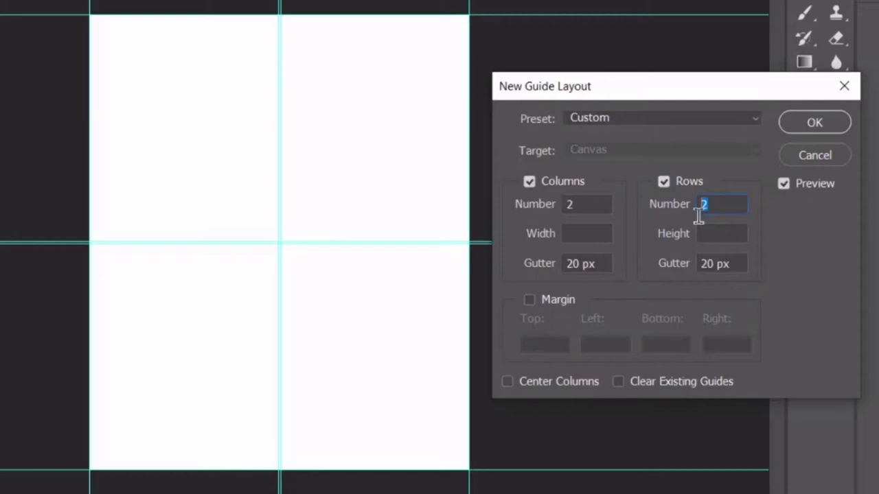
pyautogui.write('3')
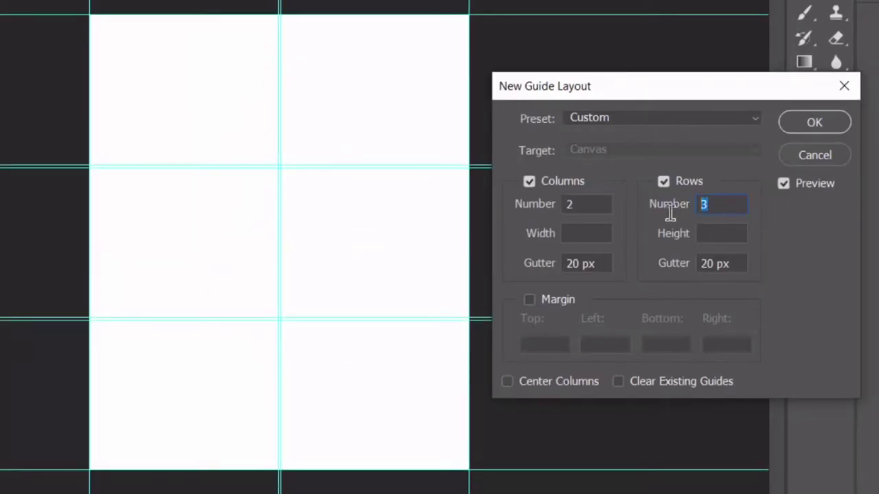
pyautogui.write('2')
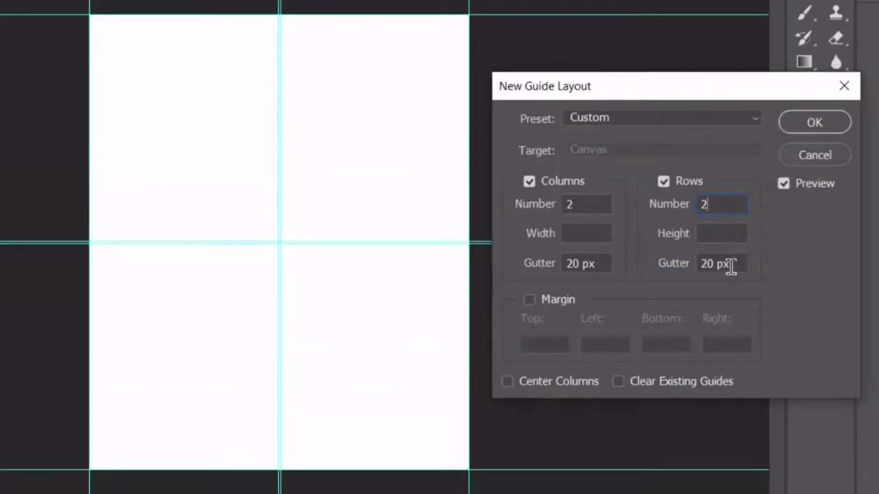
# - Set the guide layout's column gutter to 20 px
pyautogui.click(618, 261)
pyautogui.click(593, 267)
pyautogui.scroll(11, 594, 266)
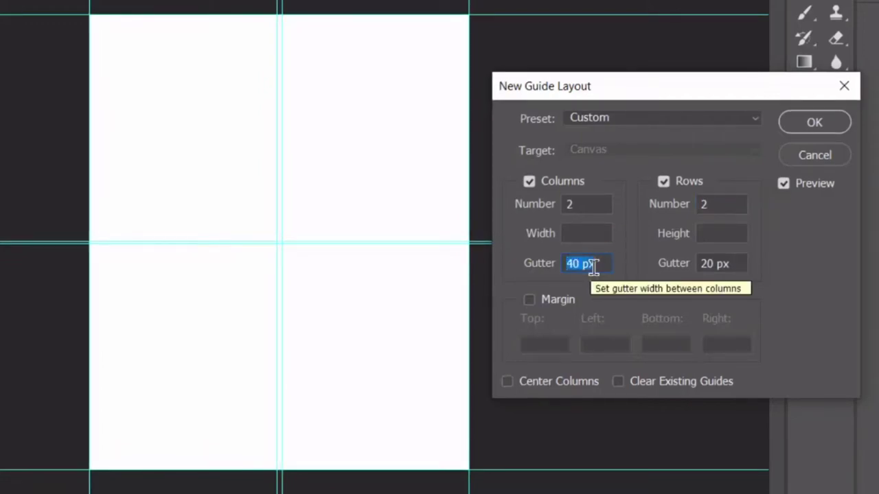
pyautogui.scroll(11, 589, 266)
pyautogui.scroll(7, 589, 266)
pyautogui.scroll(4, 589, 267)
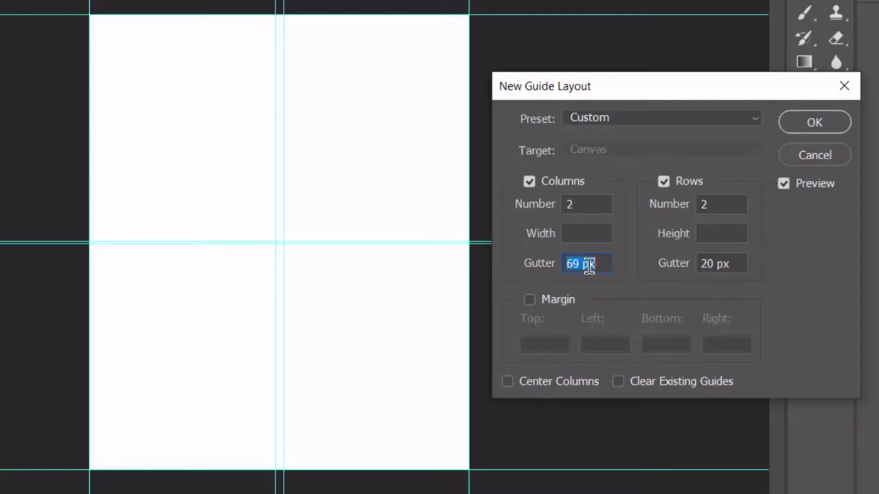
pyautogui.write('20')
pyautogui.press('Tab')
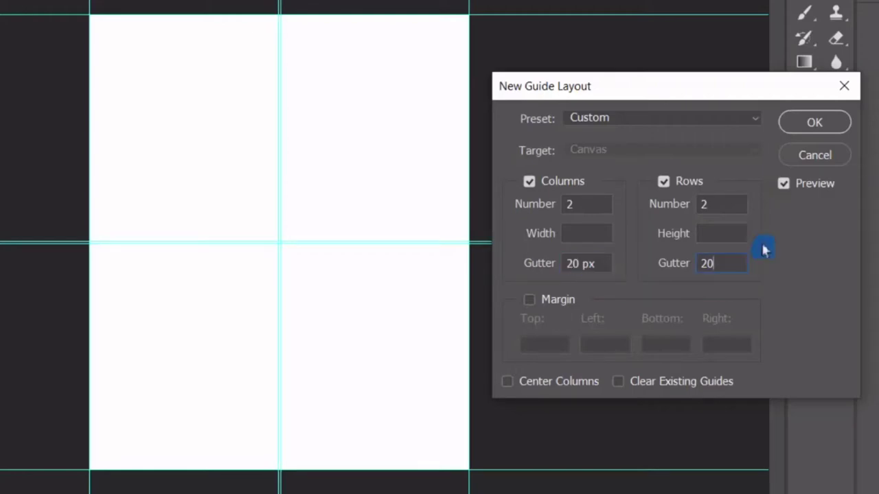
# - Enable 20 px margins and apply the 2 x 2 guide grid to the canvas
pyautogui.click(530, 301)
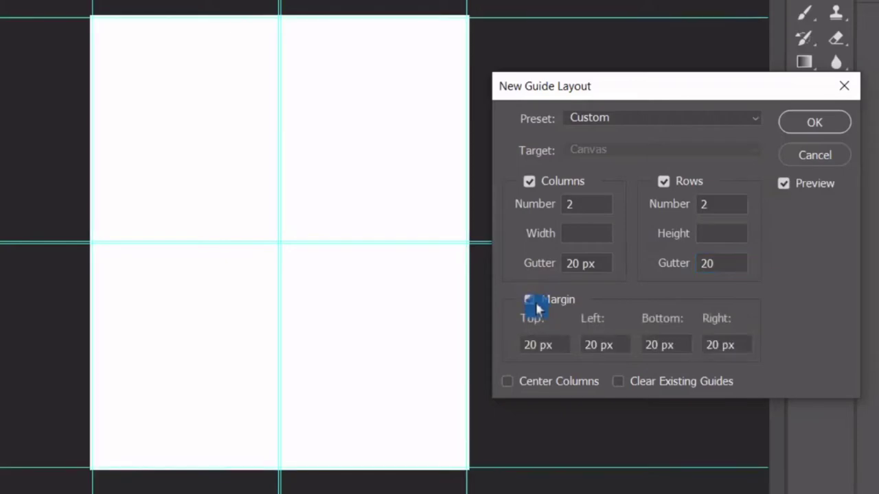
pyautogui.click(530, 305)
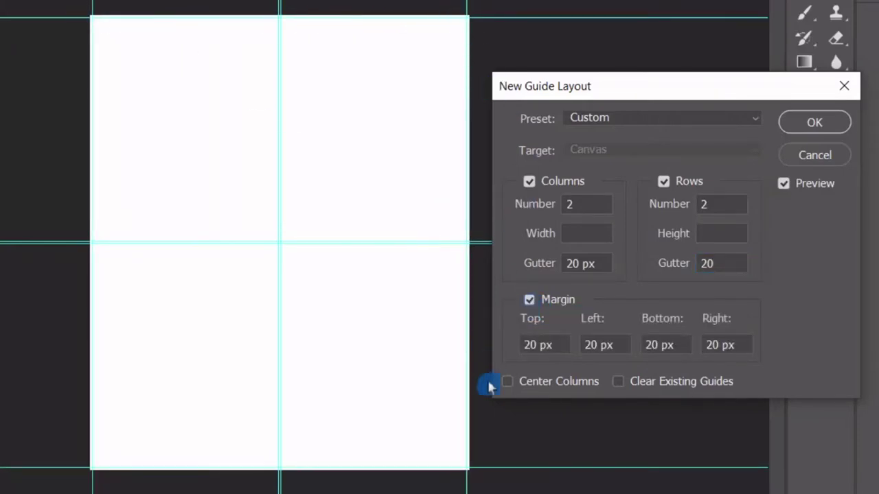
pyautogui.click(824, 127)
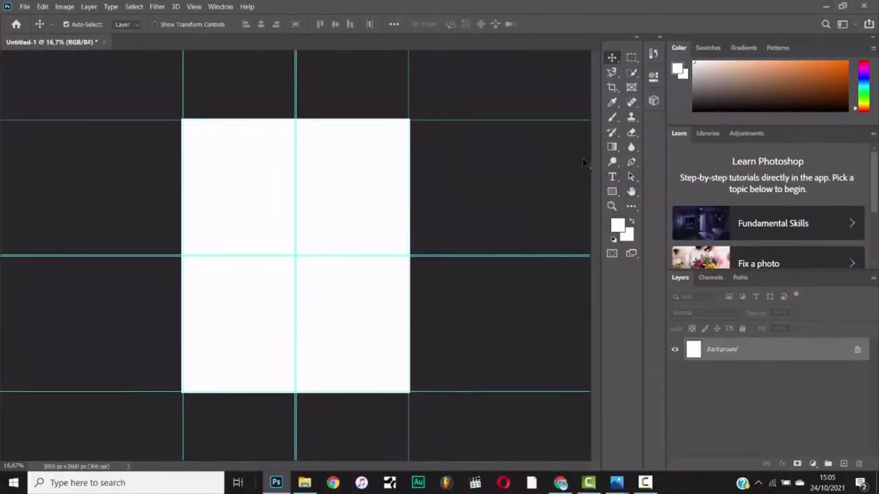
pyautogui.hotkey('ctrl', '+')
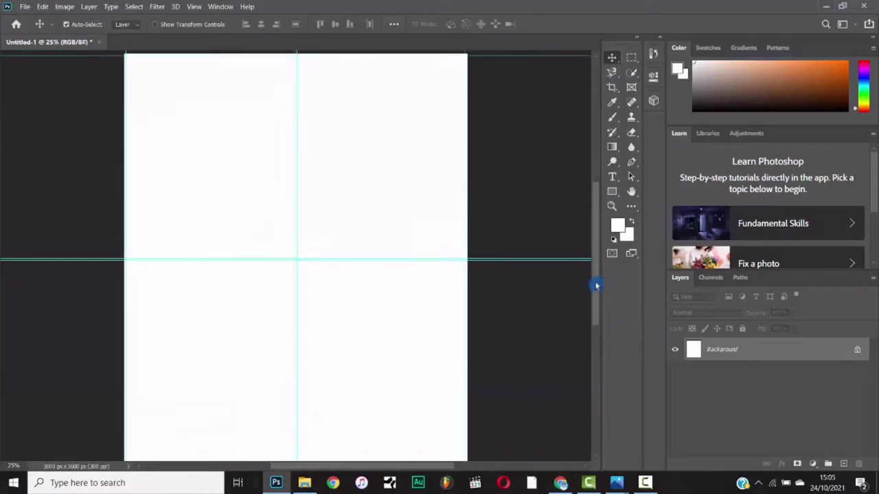
pyautogui.moveTo(597, 286); pyautogui.dragTo(602, 288)
pyautogui.hotkey('ctrl', '-')
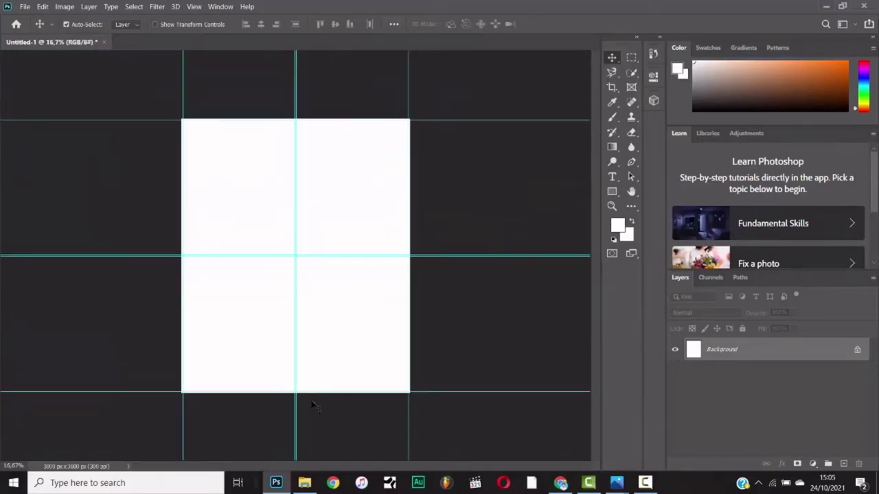
# - Select the four portrait photos in File Explorer and drag them toward Photoshop
pyautogui.click(304, 483)
pyautogui.click(180, 213)
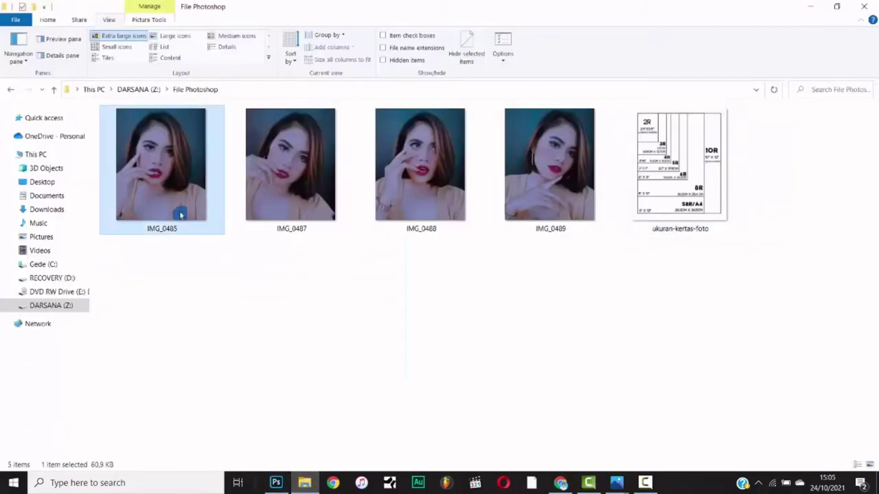
pyautogui.keyDown('ctrl'); pyautogui.click(295, 176); pyautogui.keyUp('ctrl')
pyautogui.keyDown('ctrl'); pyautogui.click(412, 173); pyautogui.keyUp('ctrl')
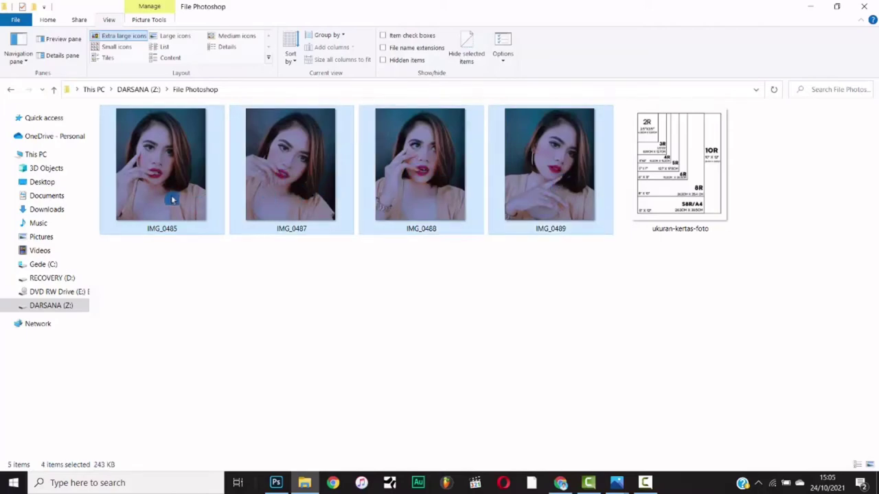
pyautogui.moveTo(171, 199); pyautogui.dragTo(254, 130)
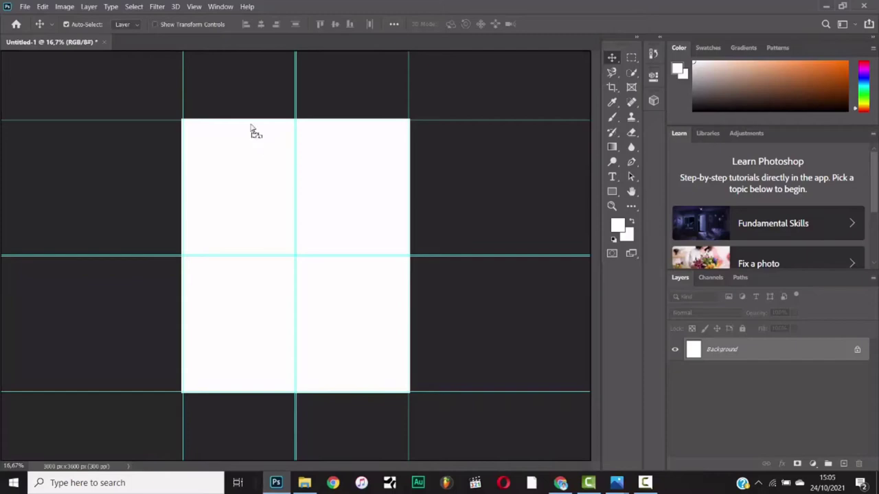
# - Drop the four JPGs onto Photoshop's tab bar to open them, then return to Untitled-1
pyautogui.moveTo(254, 131); pyautogui.dragTo(159, 47)
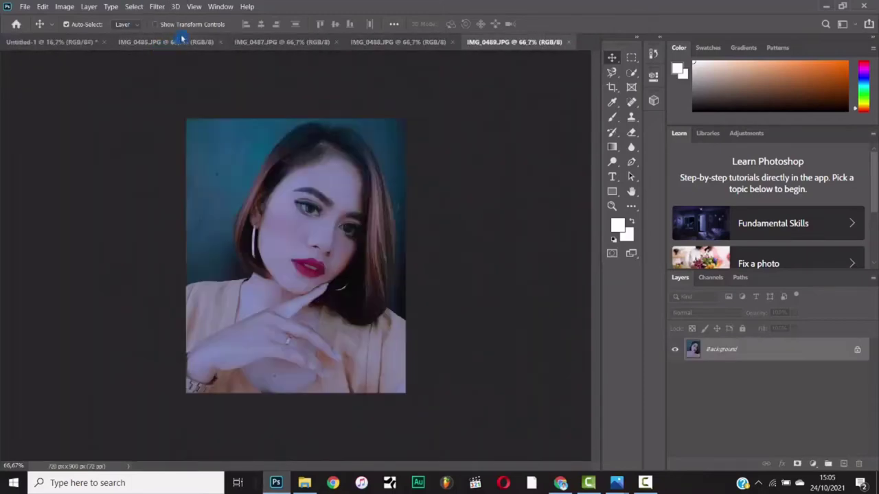
pyautogui.click(50, 43)
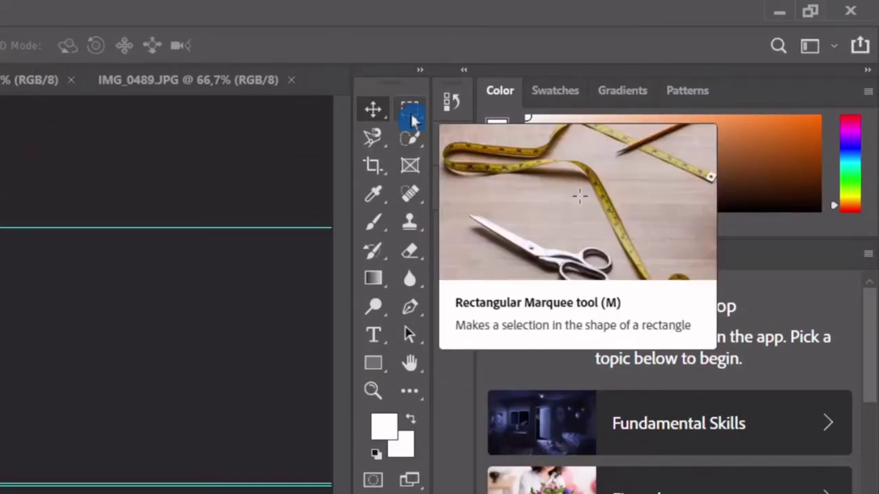
# - Select the top-left grid cell with the Rectangular Marquee tool
pyautogui.click(413, 121)
pyautogui.click(490, 112)
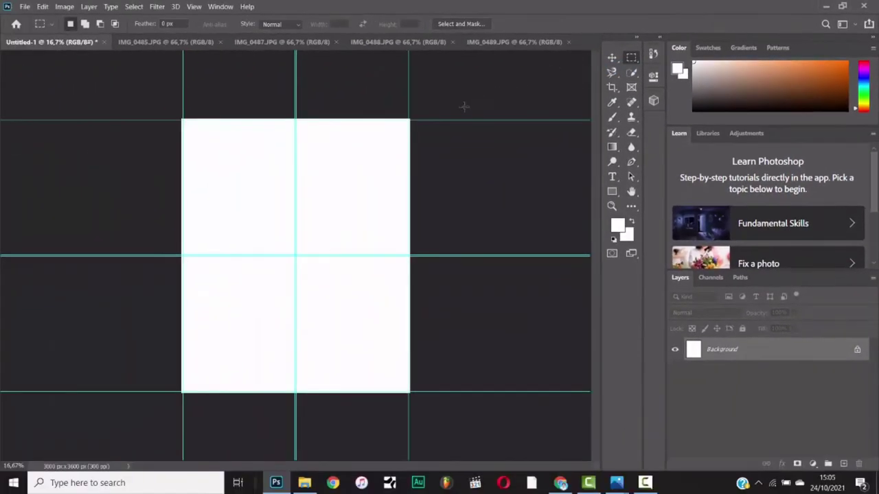
pyautogui.hotkey('ctrl', '+')
pyautogui.hotkey('ctrl', '+')
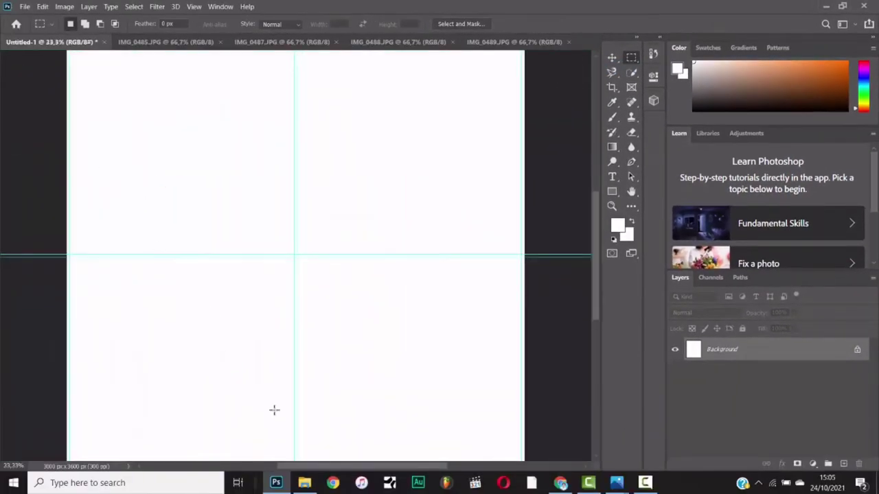
pyautogui.moveTo(600, 276); pyautogui.dragTo(601, 233)
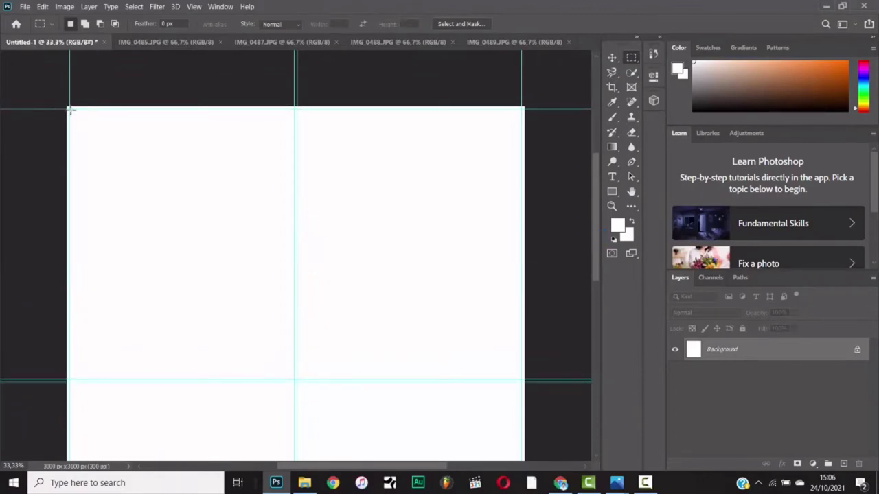
pyautogui.moveTo(70, 110); pyautogui.dragTo(267, 373)
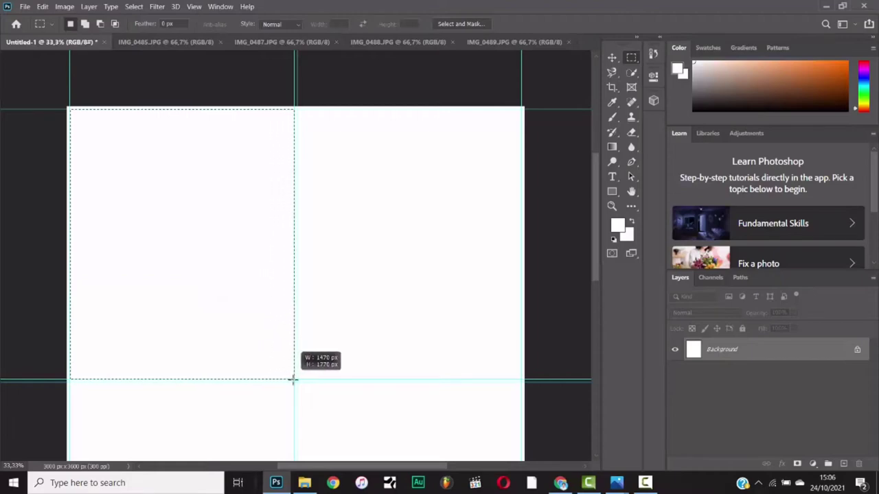
pyautogui.moveTo(268, 373); pyautogui.dragTo(292, 379)
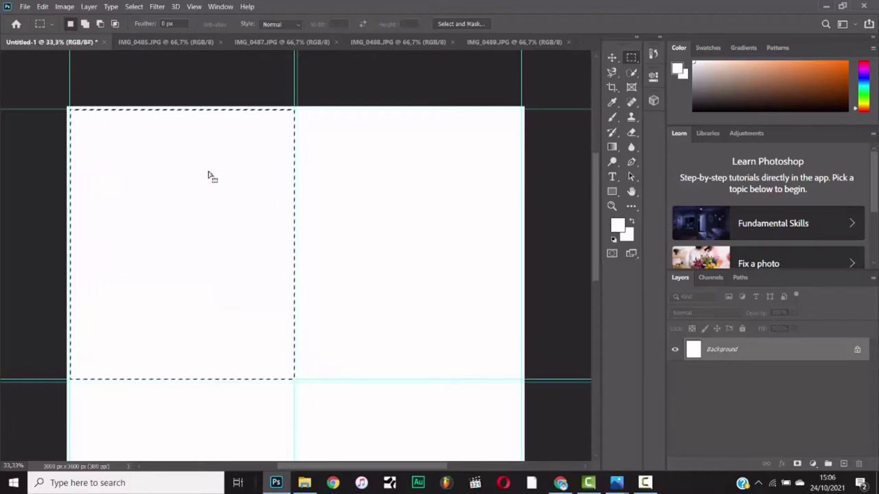
# - Copy all of IMG_0485 and Paste Into the top-left selection as masked Layer 1
pyautogui.click(156, 42)
pyautogui.hotkey('ctrl', 'a')
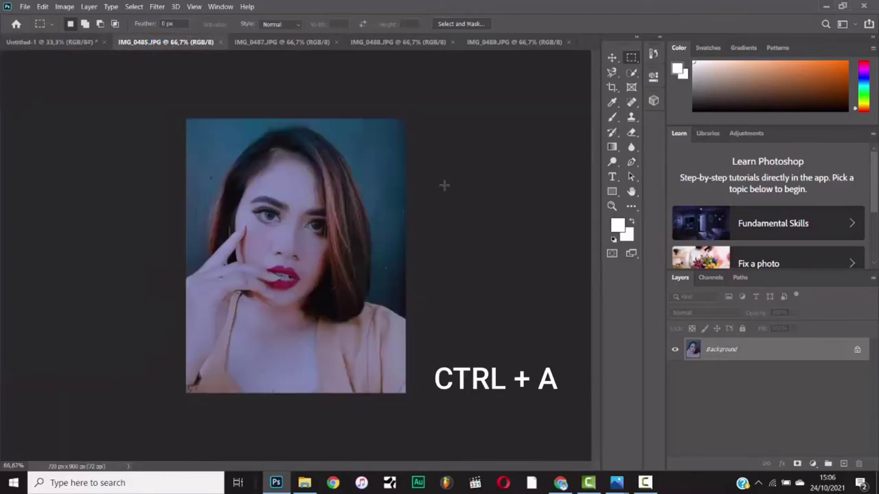
pyautogui.hotkey('ctrl', 'a')
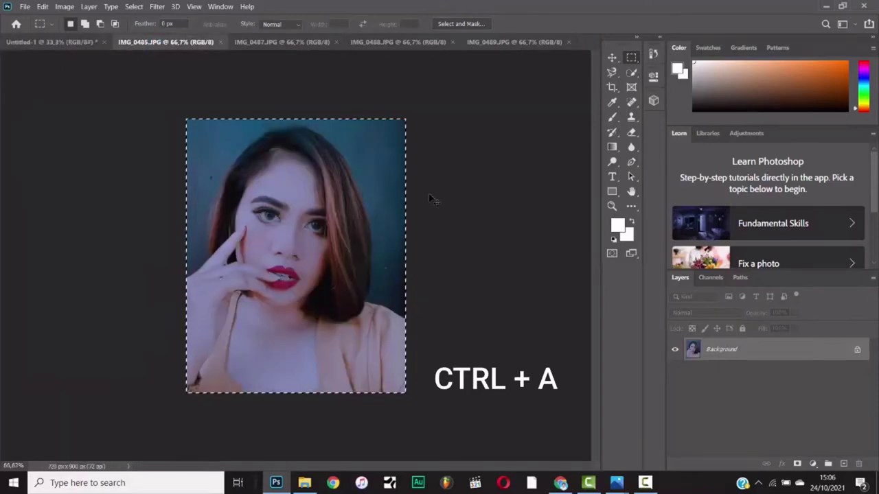
pyautogui.hotkey('ctrl', 'c')
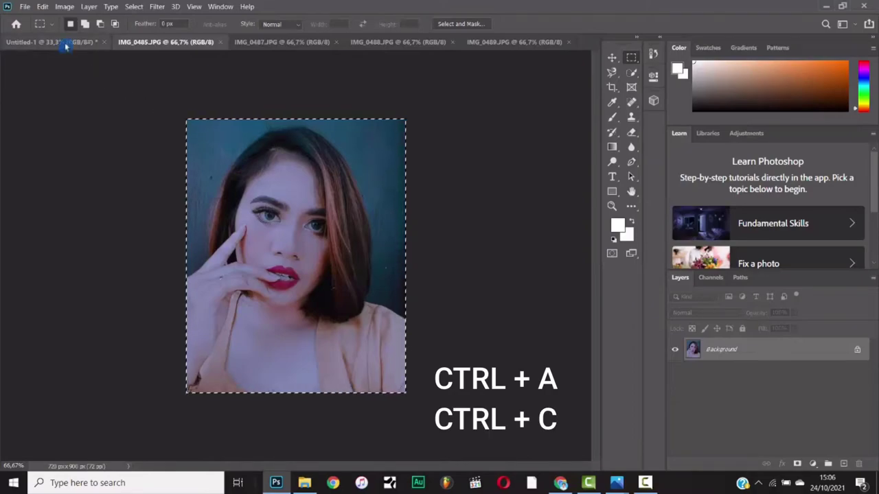
pyautogui.click(65, 43)
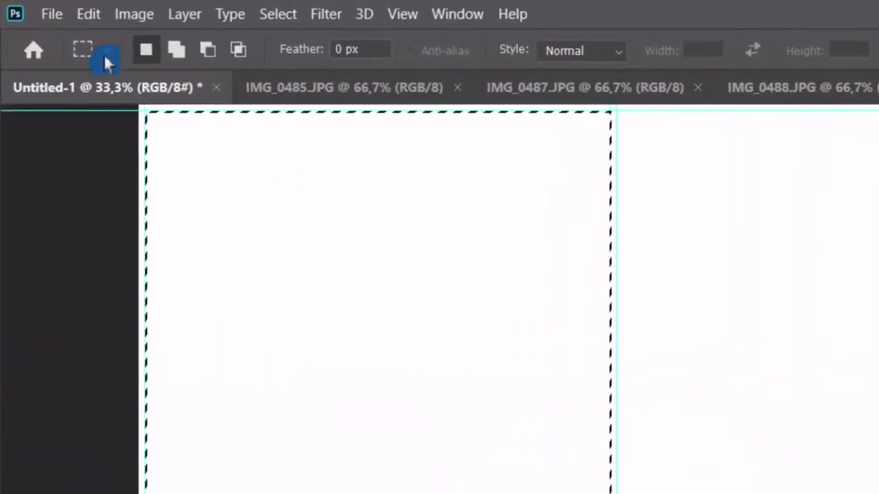
pyautogui.click(101, 19)
pyautogui.moveTo(226, 247)
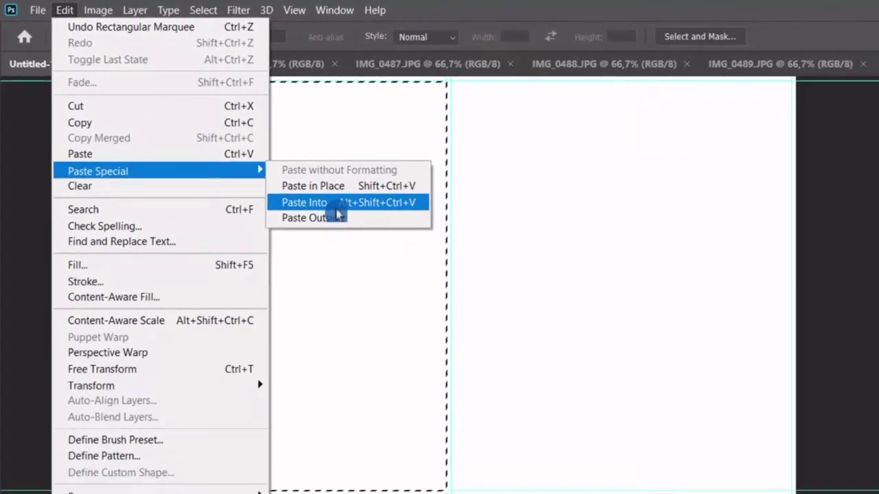
pyautogui.click(486, 295)
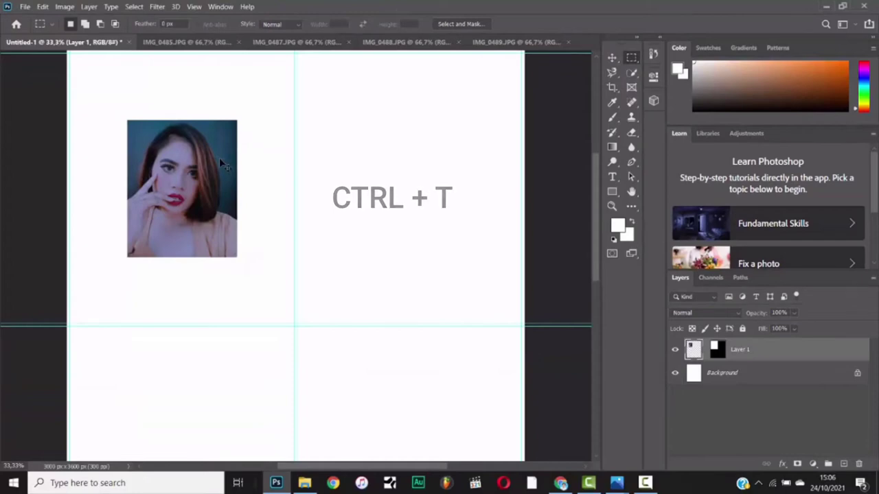
# - Free Transform Layer 1 to about 225.83% and position it to fill the top-left cell
pyautogui.hotkey('ctrl', 't')
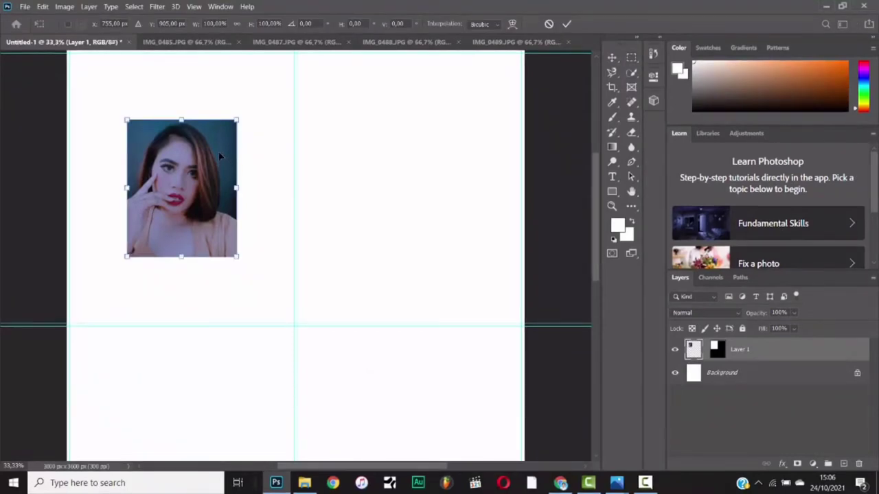
pyautogui.moveTo(182, 119); pyautogui.dragTo(181, 51)
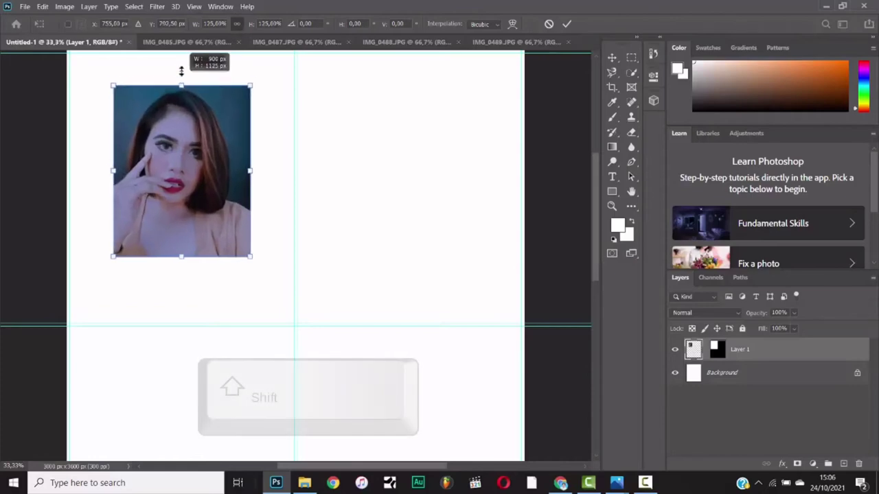
pyautogui.moveTo(78, 160); pyautogui.dragTo(70, 160)
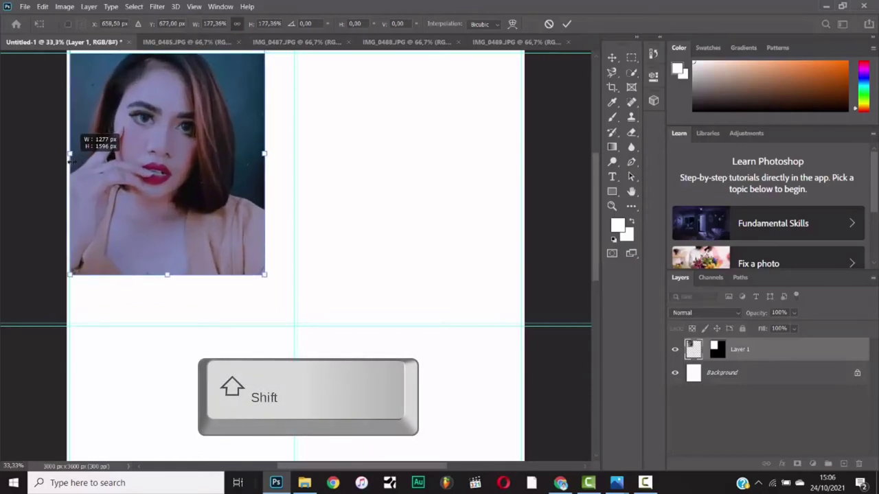
pyautogui.moveTo(277, 153)
pyautogui.mouseDown()
pyautogui.moveTo(285, 165)
pyautogui.moveTo(490, 167)
pyautogui.moveTo(314, 165)
pyautogui.moveTo(364, 177)
pyautogui.moveTo(314, 181)
pyautogui.moveTo(297, 205)
pyautogui.mouseUp()
pyautogui.moveTo(183, 293); pyautogui.dragTo(183, 320)
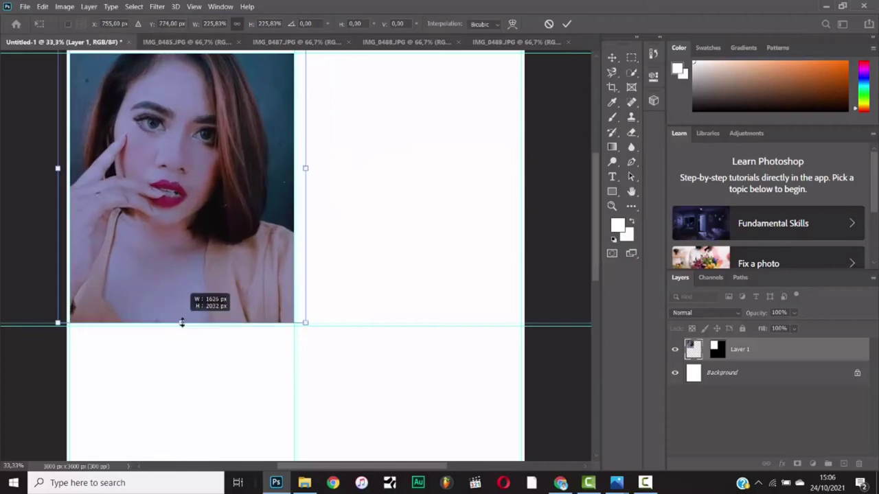
pyautogui.moveTo(197, 223); pyautogui.dragTo(205, 277)
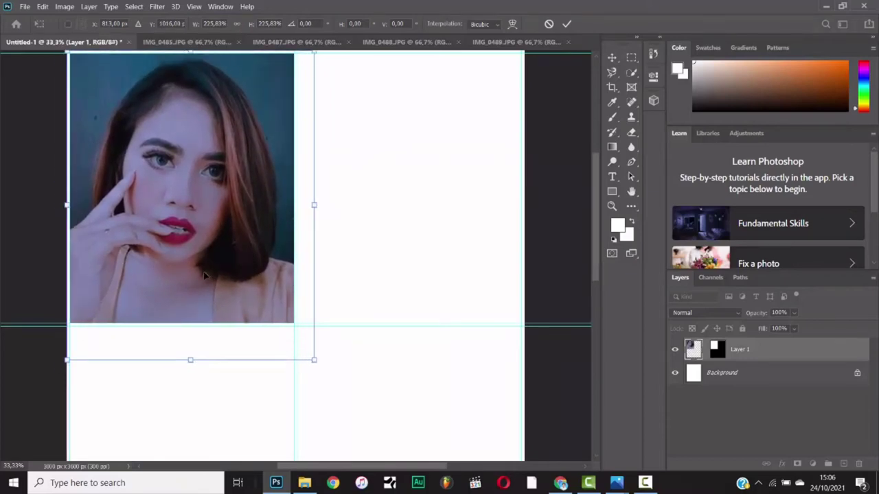
pyautogui.press('Return')
# - Copy IMG_0487 and Paste Into the top-right cell selection as Layer 2
pyautogui.scroll(1, 304, 147)
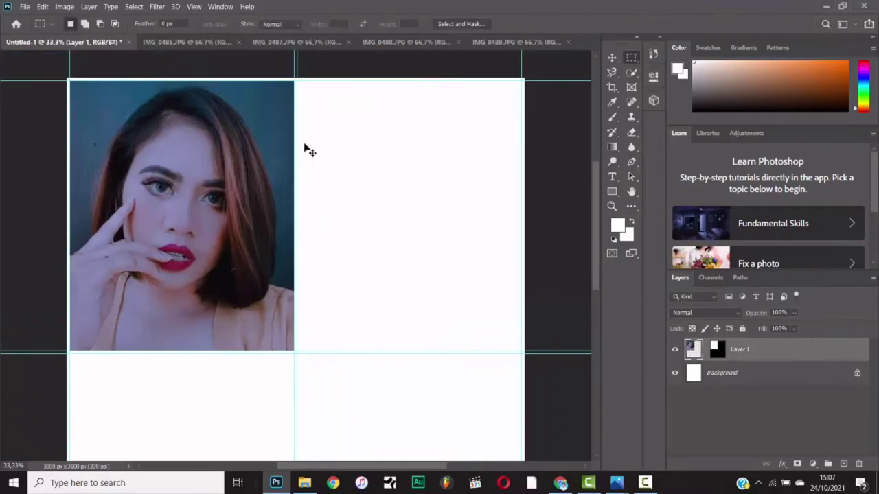
pyautogui.keyDown('alt'); pyautogui.scroll(1, 304, 151); pyautogui.keyUp('alt')
pyautogui.scroll(1, 426, 164)
pyautogui.scroll(1, 430, 161)
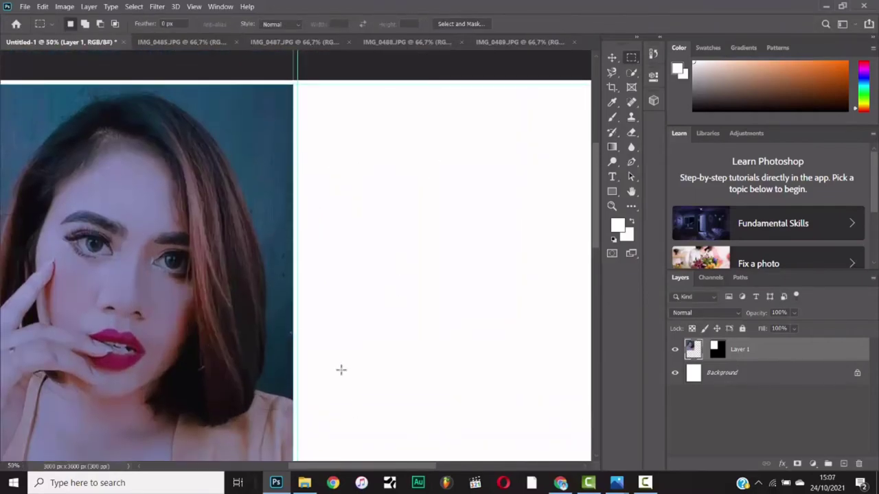
pyautogui.scroll(-3, 342, 370)
pyautogui.hscroll(2, 341, 370)
pyautogui.scroll(-2, 511, 220)
pyautogui.keyDown('alt'); pyautogui.scroll(-2, 522, 227); pyautogui.keyUp('alt')
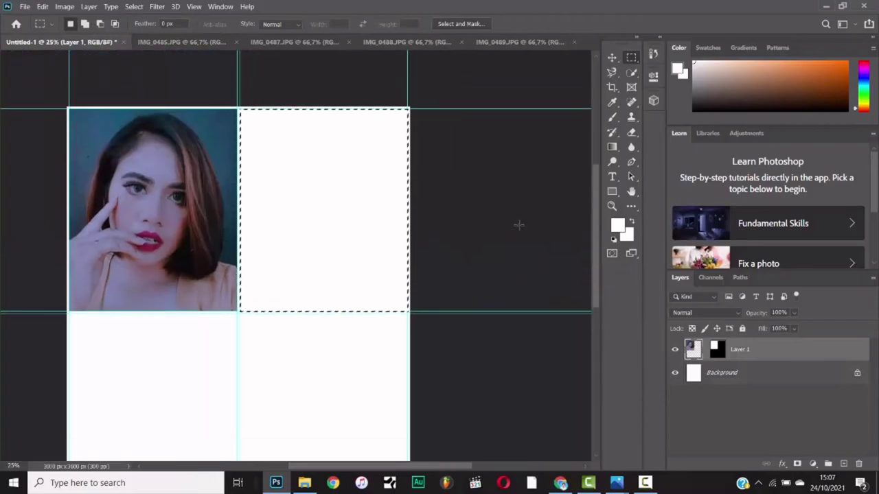
pyautogui.click(295, 42)
pyautogui.hotkey('ctrl', 'c')
pyautogui.click(58, 42)
pyautogui.click(42, 6)
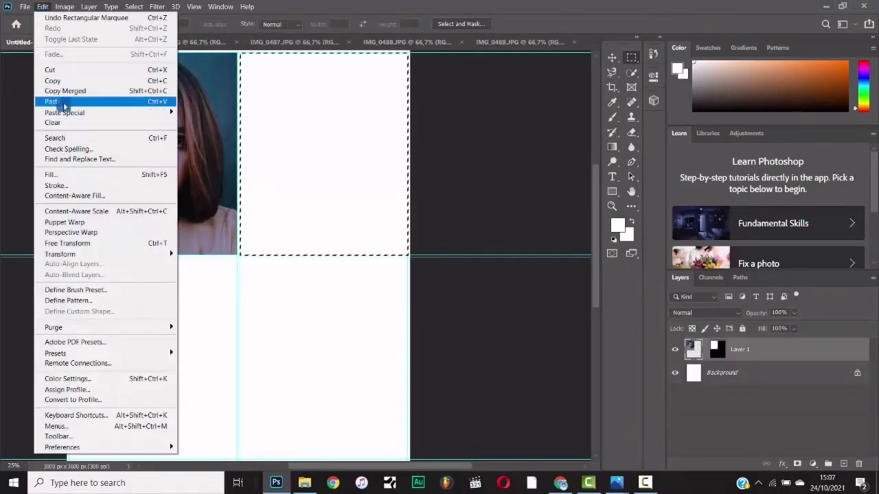
pyautogui.click(206, 134)
# - Scale the second portrait to fill the top-right cell, then marquee the bottom-left cell
pyautogui.hotkey('ctrl', 't')
pyautogui.moveTo(283, 103); pyautogui.dragTo(261, 53)
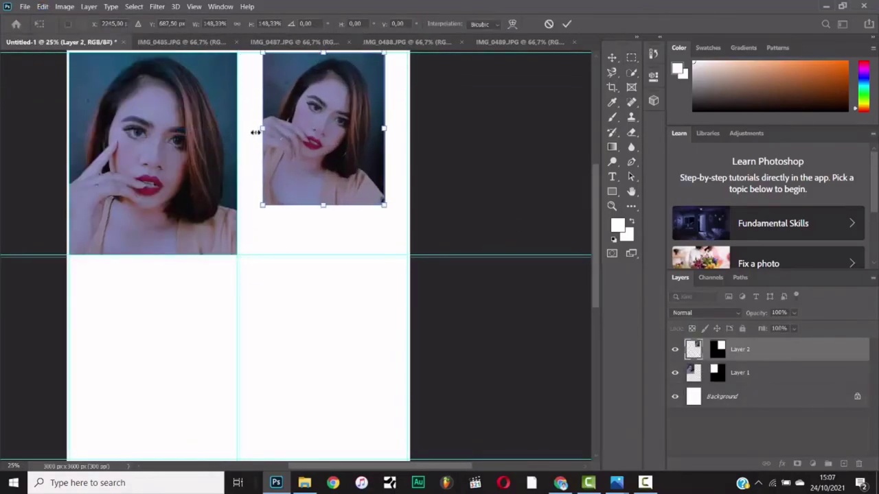
pyautogui.moveTo(261, 130); pyautogui.dragTo(239, 131)
pyautogui.moveTo(384, 130); pyautogui.dragTo(403, 131)
pyautogui.moveTo(323, 226); pyautogui.dragTo(324, 282)
pyautogui.keyDown('alt'); pyautogui.scroll(-1, 410, 256); pyautogui.keyUp('alt')
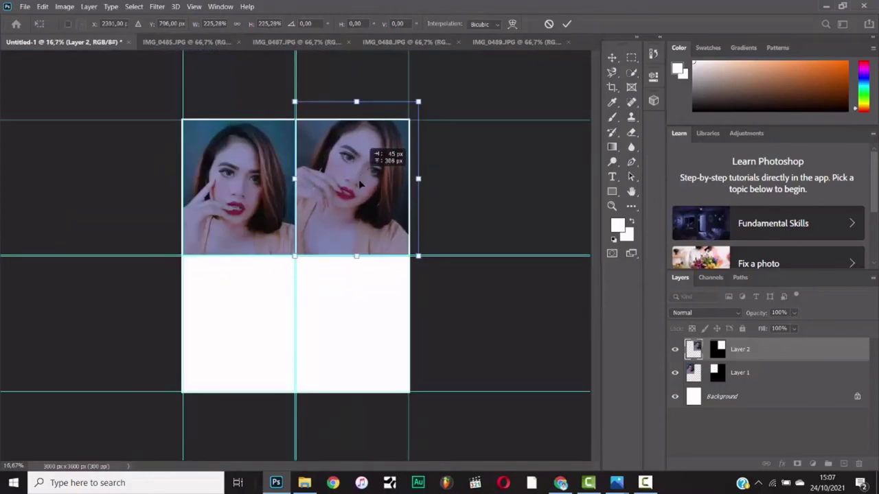
pyautogui.moveTo(358, 180); pyautogui.dragTo(364, 191)
pyautogui.press('Return')
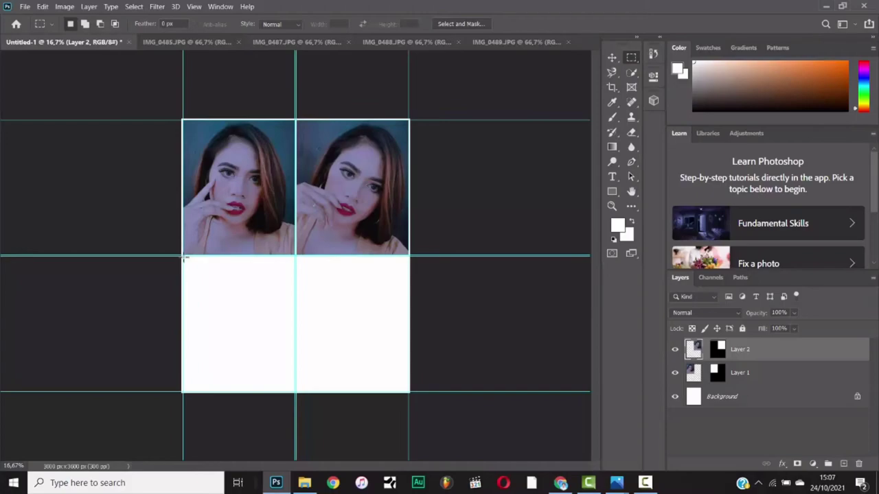
pyautogui.moveTo(184, 258); pyautogui.dragTo(295, 392)
# - Paste IMG_0488 into the bottom-left cell and scale it to fill the cell
pyautogui.click(408, 42)
pyautogui.hotkey('ctrl', 'a')
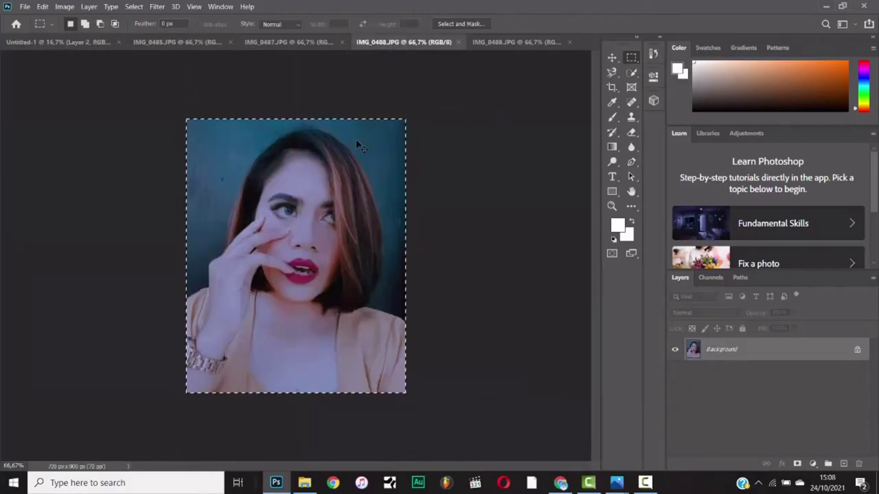
pyautogui.hotkey('ctrl', 'Tab')
pyautogui.hotkey('ctrl', 'Tab')
pyautogui.click(43, 6)
pyautogui.click(210, 124)
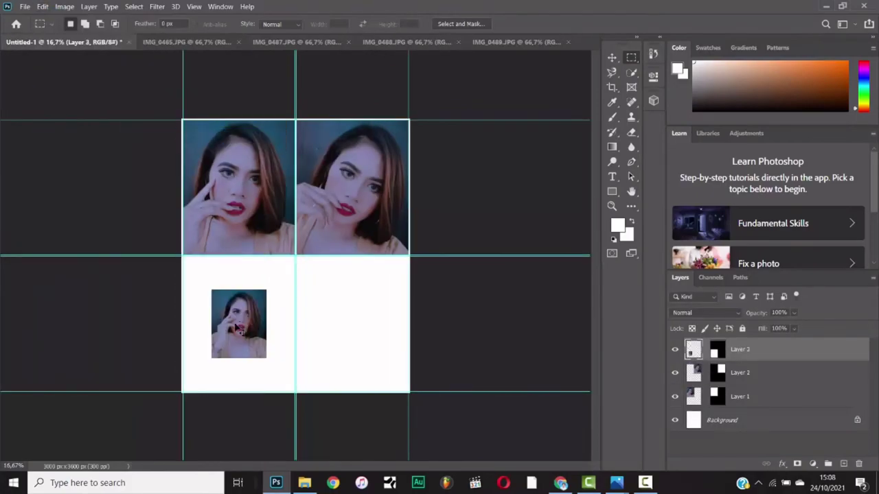
pyautogui.hotkey('ctrl', 't')
pyautogui.moveTo(265, 337)
pyautogui.mouseDown()
pyautogui.moveTo(282, 309)
pyautogui.moveTo(239, 387)
pyautogui.moveTo(236, 356)
pyautogui.mouseUp()
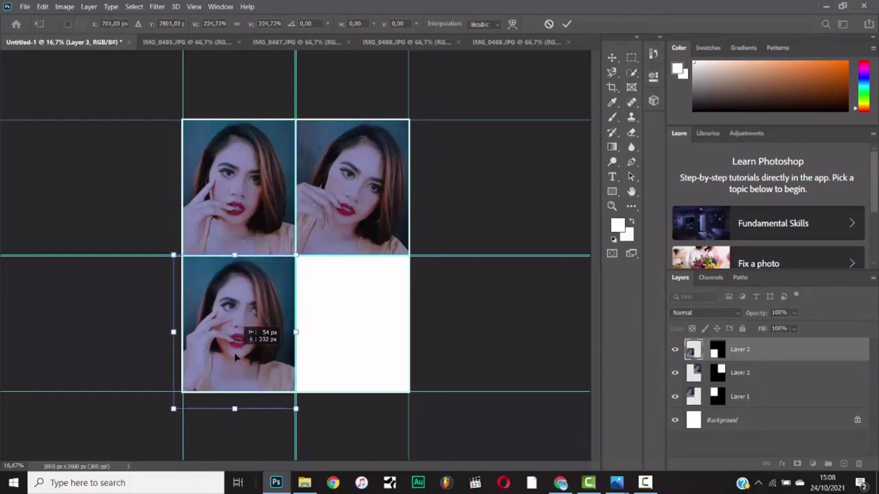
pyautogui.press('Return')
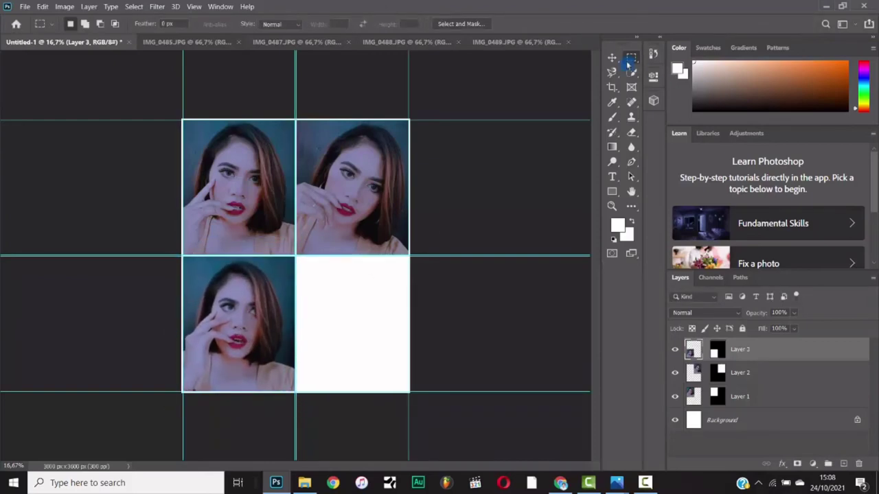
# - Paste IMG_0489 into the bottom-right cell, then scale and align it to fill it
pyautogui.moveTo(355, 354); pyautogui.dragTo(410, 393)
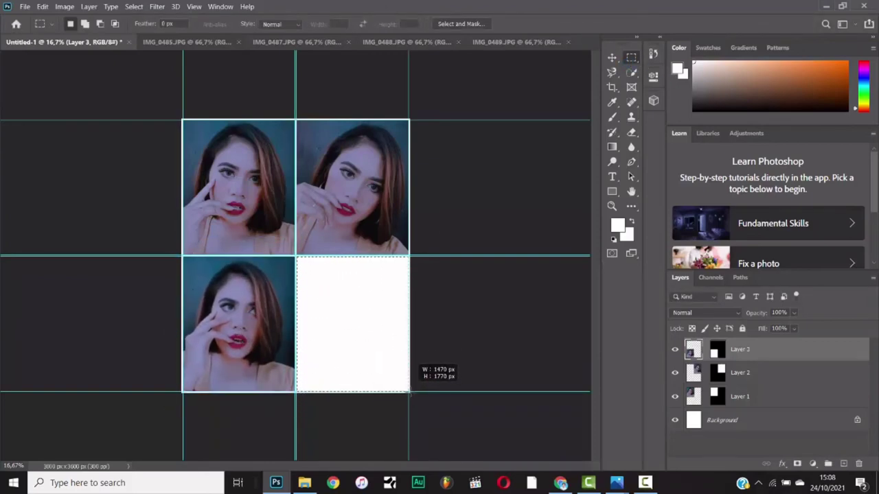
pyautogui.click(509, 43)
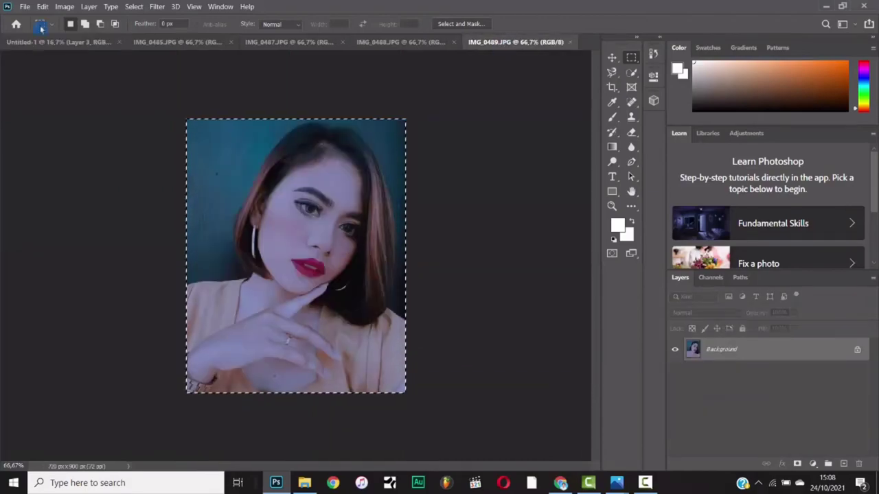
pyautogui.click(58, 41)
pyautogui.click(42, 6)
pyautogui.click(199, 136)
pyautogui.hotkey('ctrl', 't')
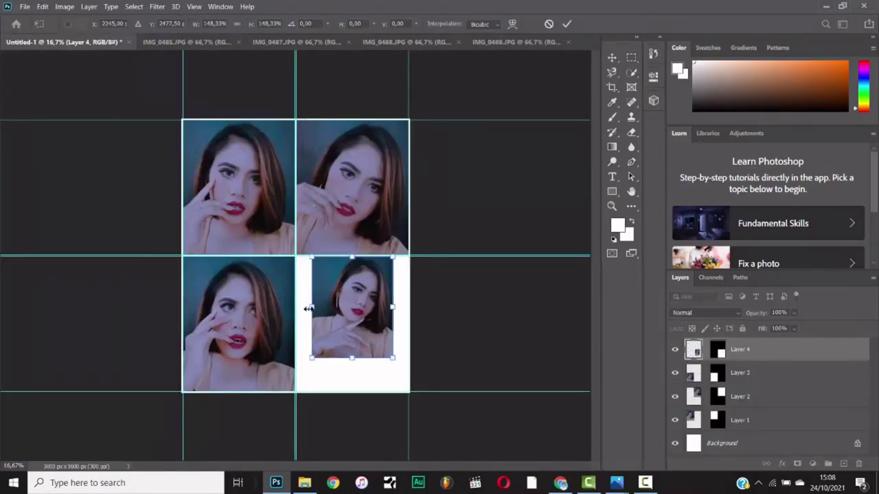
pyautogui.moveTo(393, 257); pyautogui.dragTo(410, 234)
pyautogui.moveTo(392, 302); pyautogui.dragTo(371, 322)
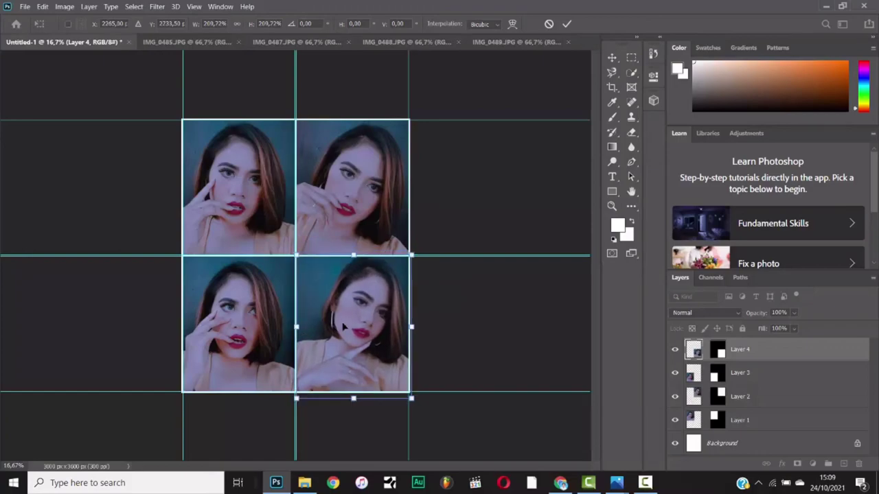
pyautogui.press('Return')
# - Save the collage as JPEG Untitled-1 in Z:\File Photoshop and locate it in Explorer
pyautogui.hotkey('ctrl', '+')
pyautogui.scroll(1, 465, 285)
pyautogui.click(25, 7)
pyautogui.click(39, 186)
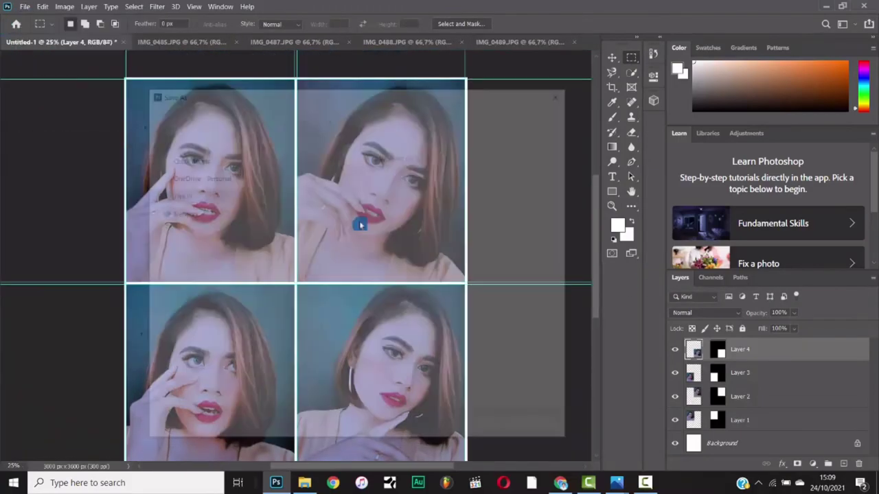
pyautogui.click(391, 310)
pyautogui.click(275, 186)
pyautogui.scroll(-1, 189, 206)
pyautogui.click(193, 258)
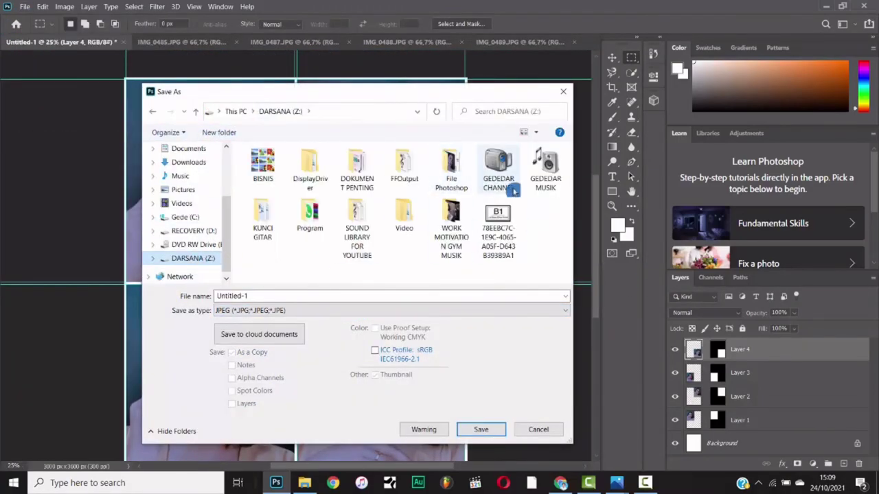
pyautogui.doubleClick(451, 168)
pyautogui.press('Return')
pyautogui.click(505, 113)
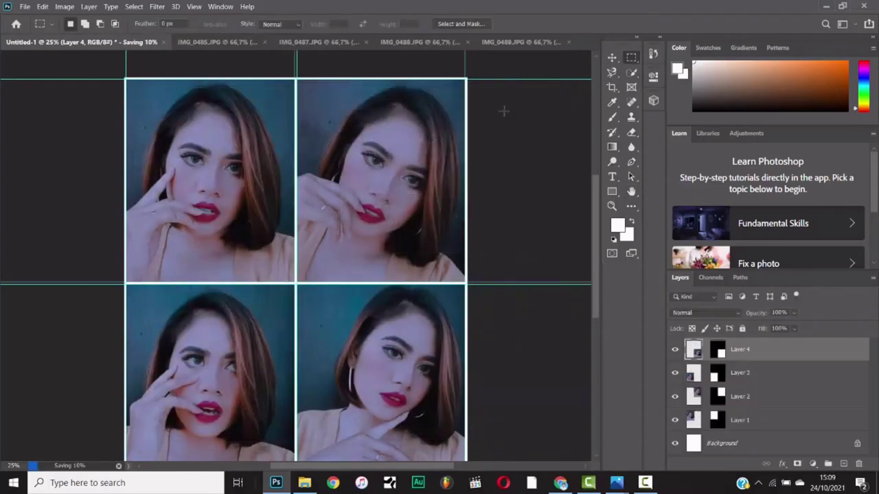
pyautogui.hotkey('alt', 'Tab')
pyautogui.click(789, 191)
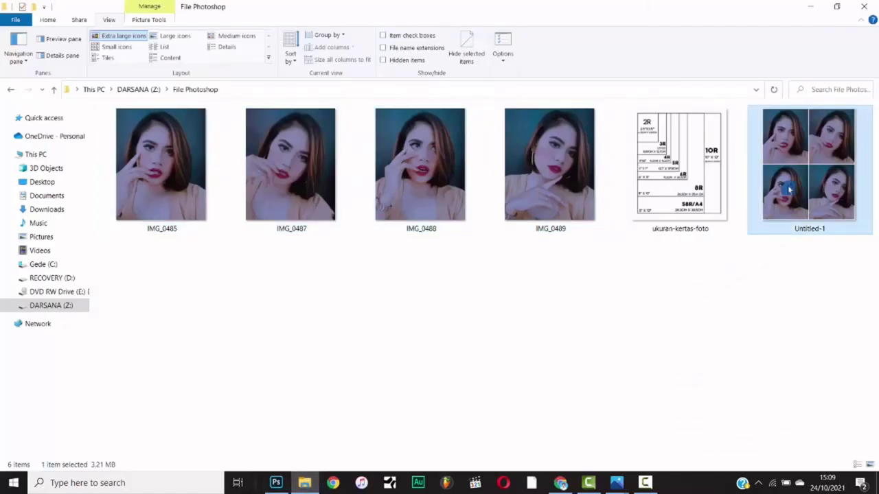
# - Open Untitled-1.jpg in Photos and maximize the viewer window
pyautogui.doubleClick(789, 191)
pyautogui.click(665, 20)
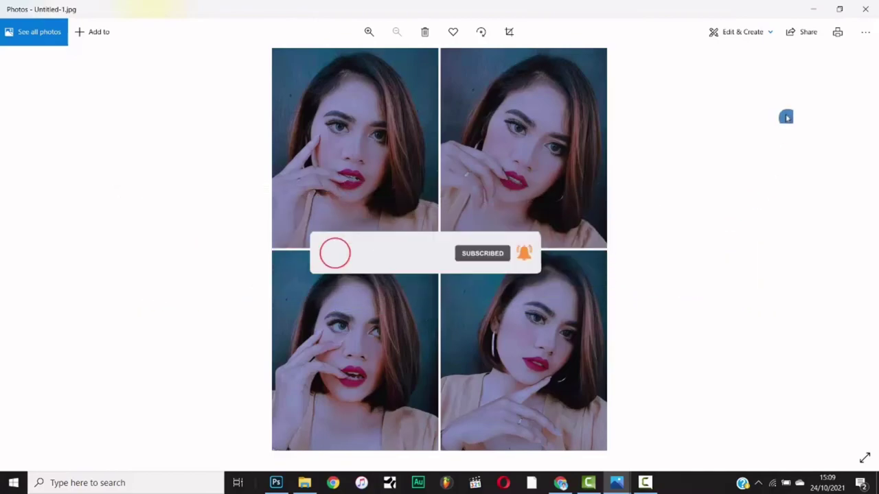
# - Minimize the Photos viewer to return to the File Photoshop folder
pyautogui.click(809, 16)
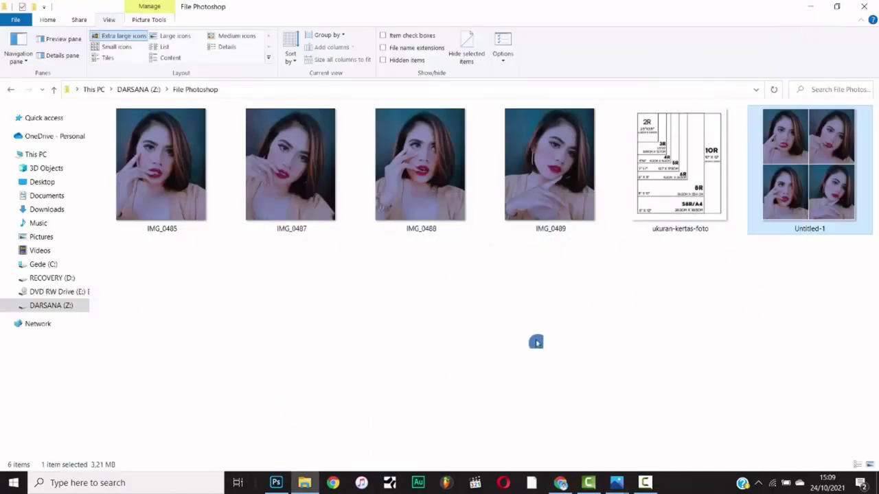